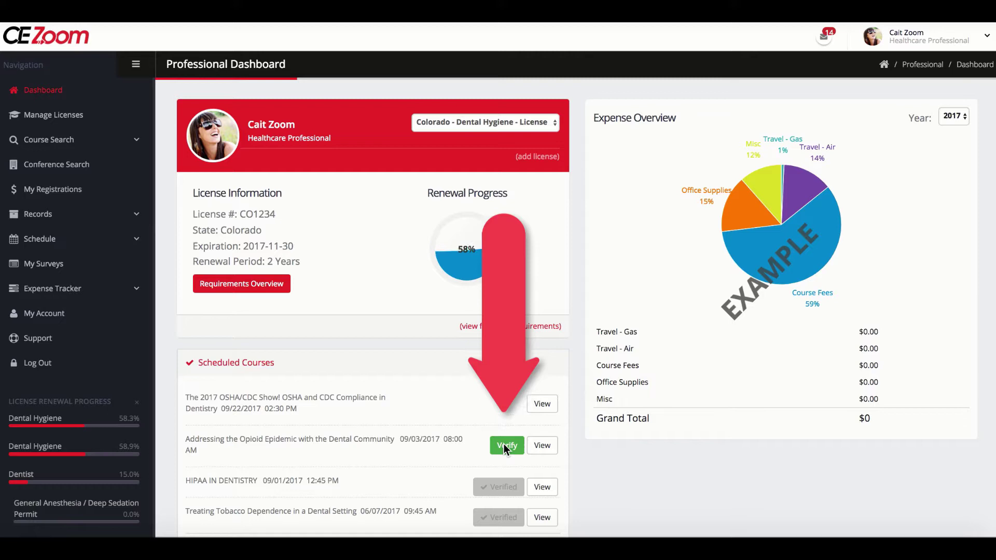
- Start verifying the opioid epidemic course and confirm all four licenses stay selected
click(503, 445)
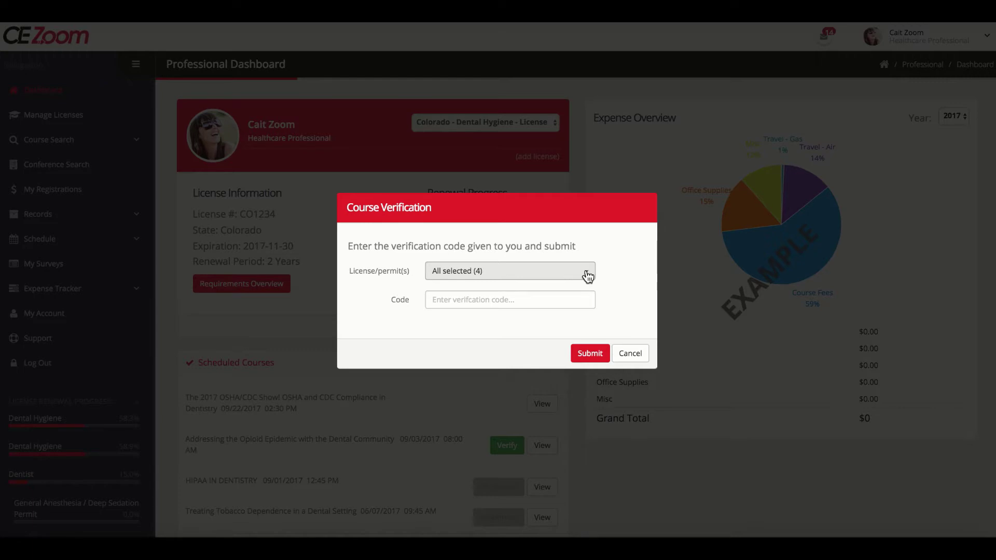
click(587, 276)
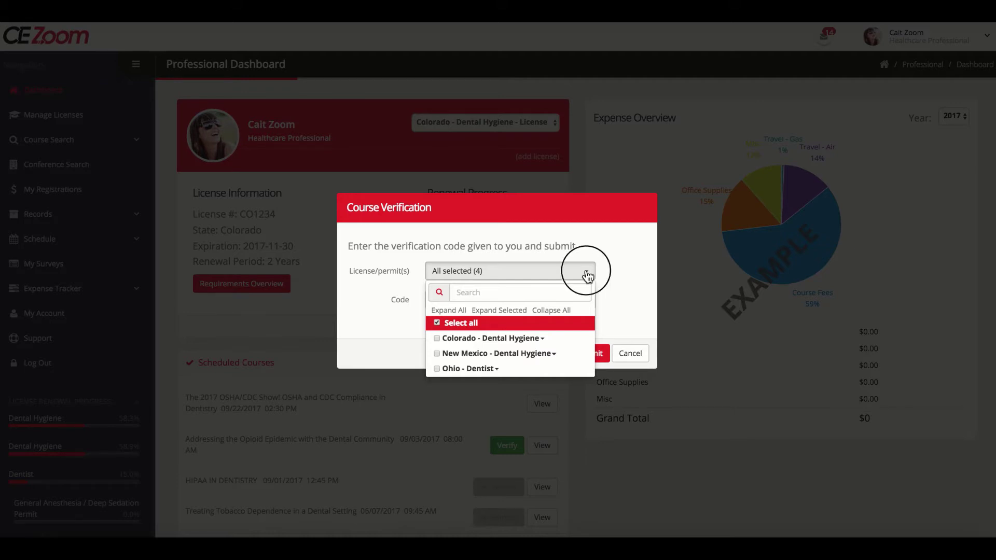
click(588, 275)
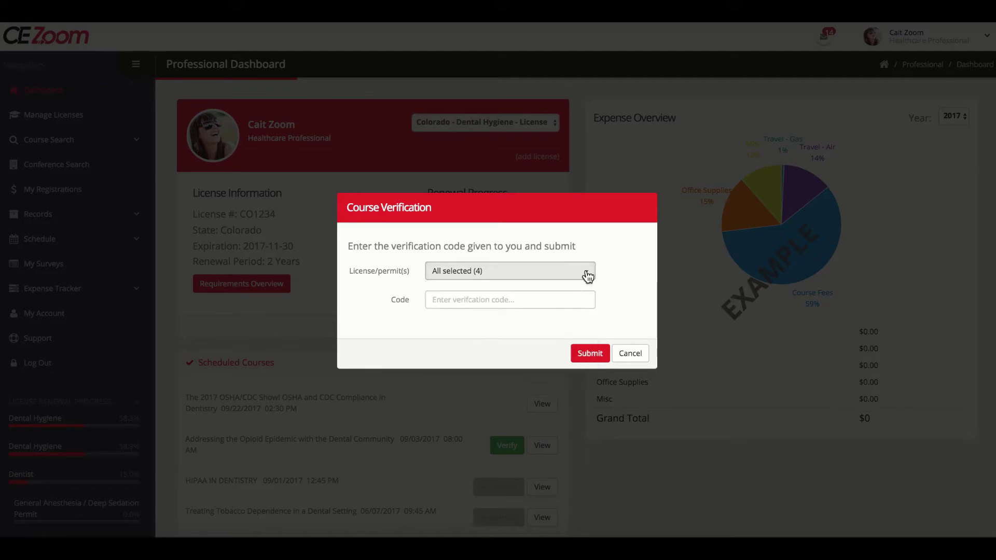
- Enter the course verification code for the opioid epidemic course and submit it
click(564, 299)
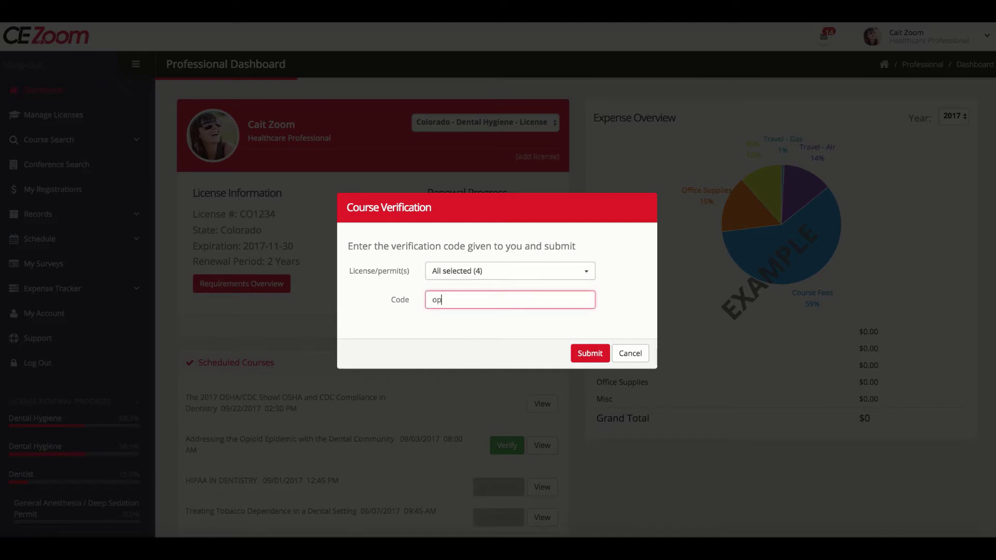
click(589, 353)
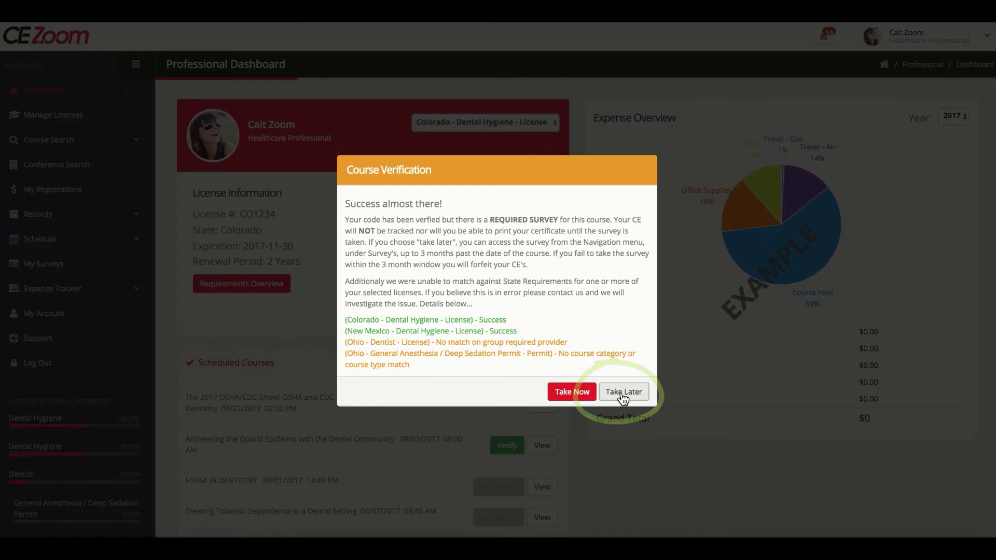
- Choose Take Later for the survey and open My Surveys to list pending surveys
click(622, 392)
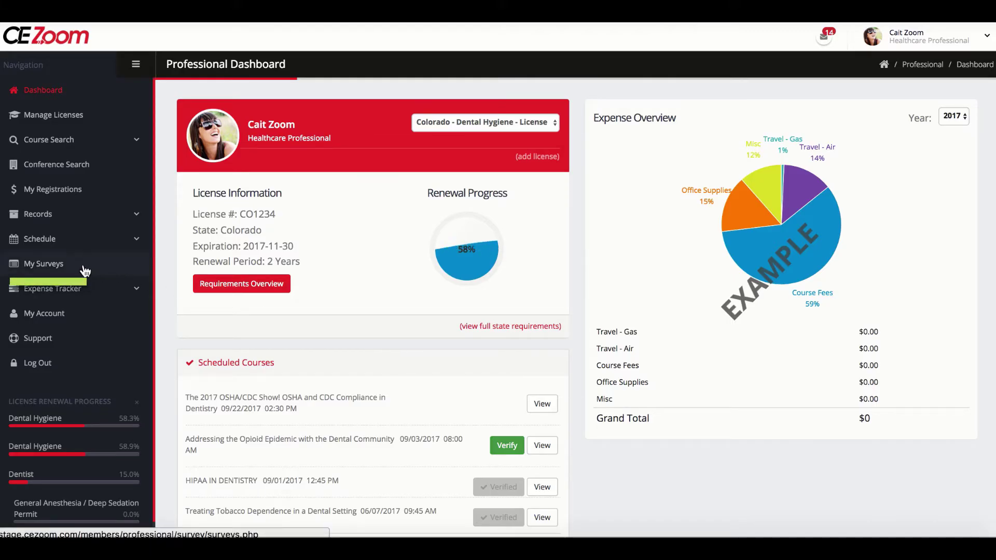
click(58, 265)
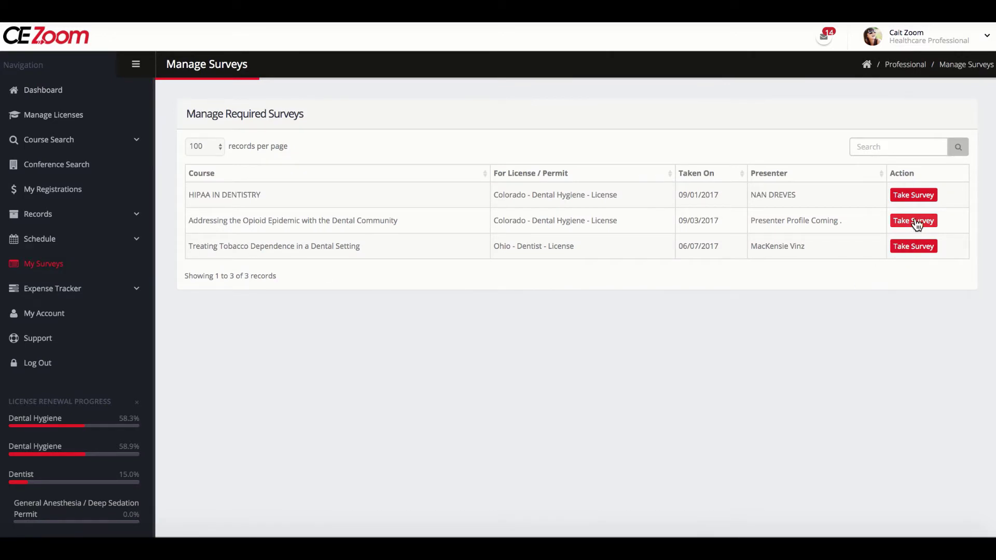
- Start the opioid course survey, rating each question Strongly Agree and answering Yes to recommending
click(914, 221)
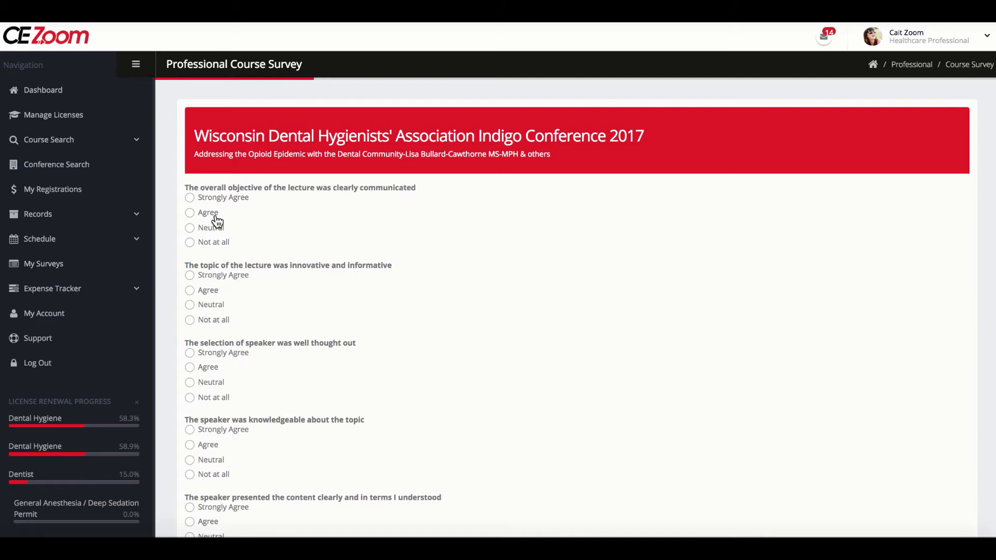
click(189, 198)
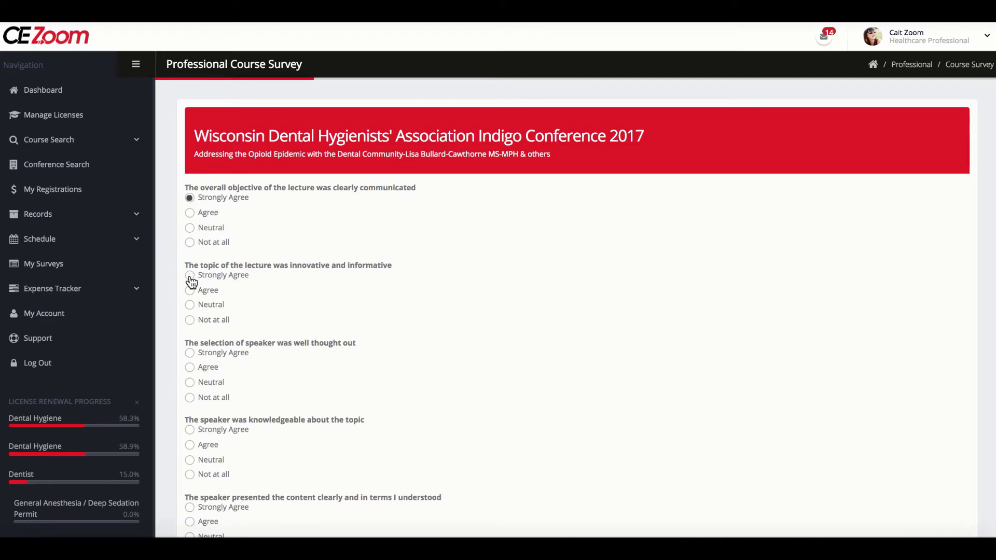
click(190, 275)
click(190, 353)
scroll(191, 356, down, 5)
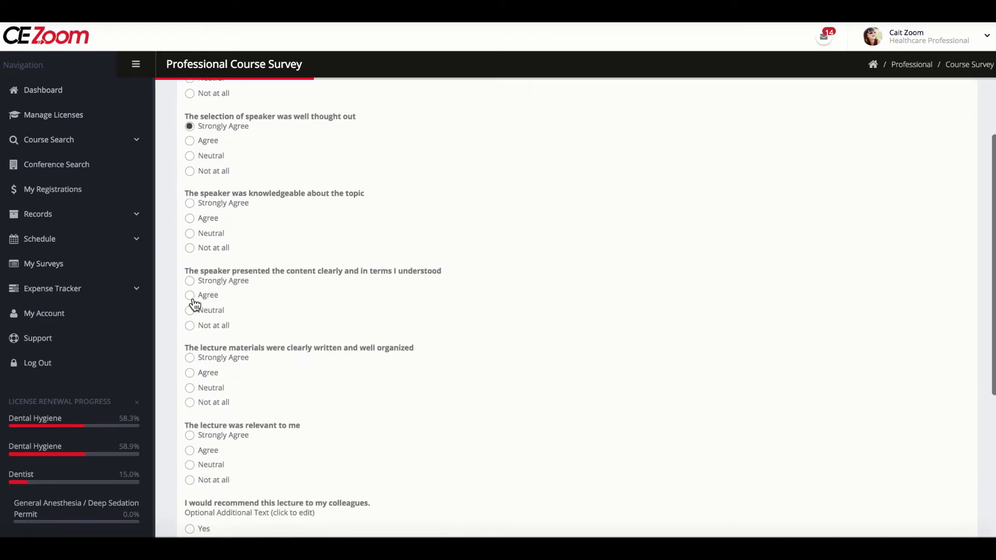
click(190, 204)
click(190, 281)
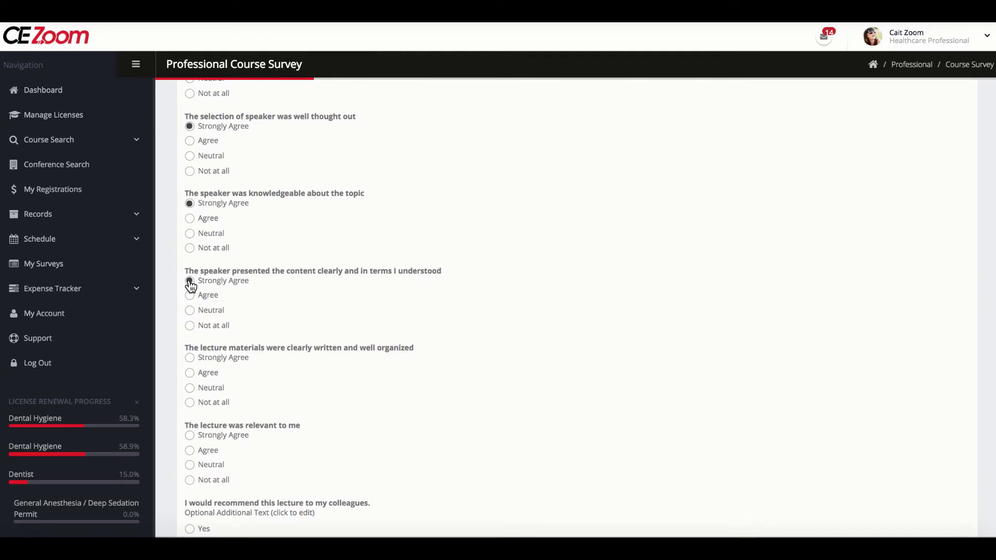
click(190, 436)
scroll(189, 430, down, 4)
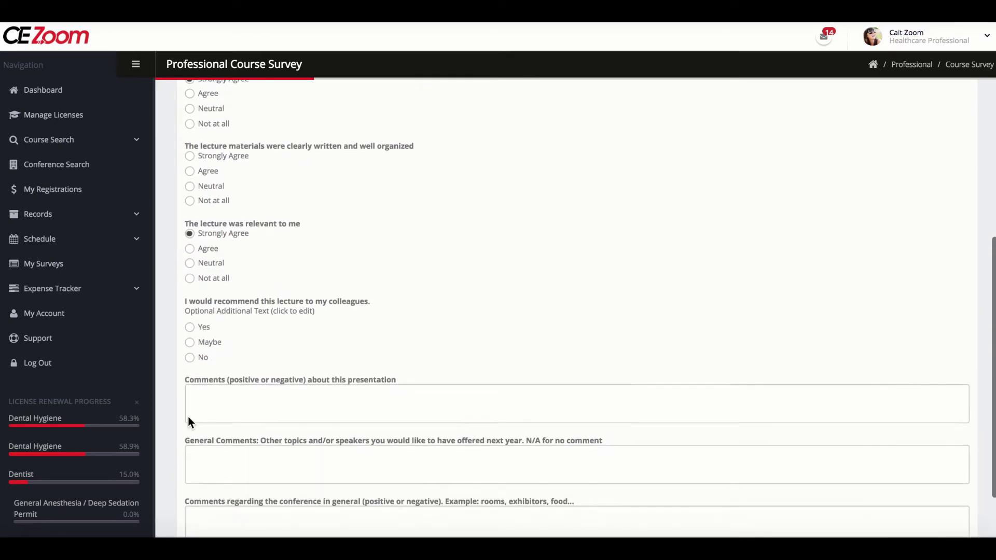
click(190, 328)
- Enter N/A comments, rate the missed lecture materials question Strongly Agree, and submit the survey
click(206, 396)
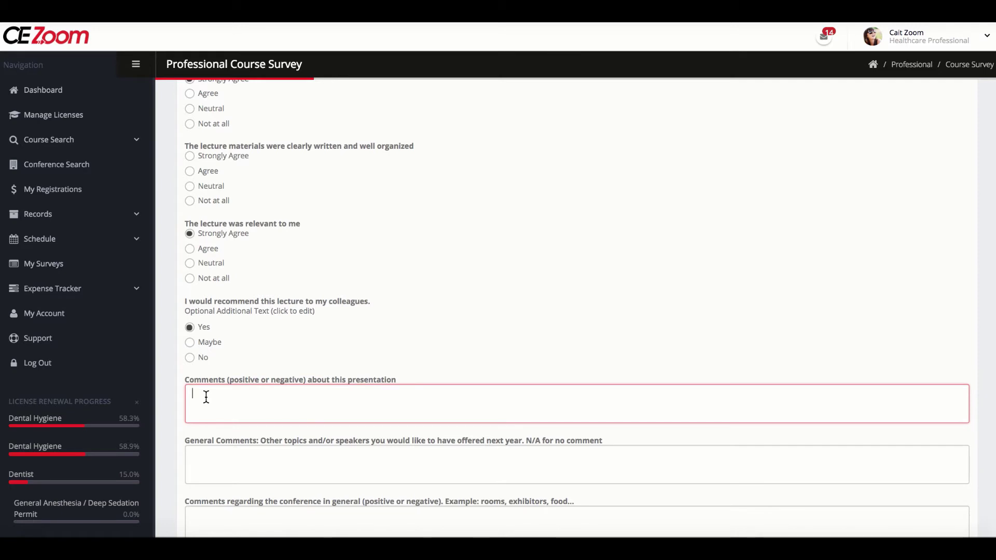
text(N/A)
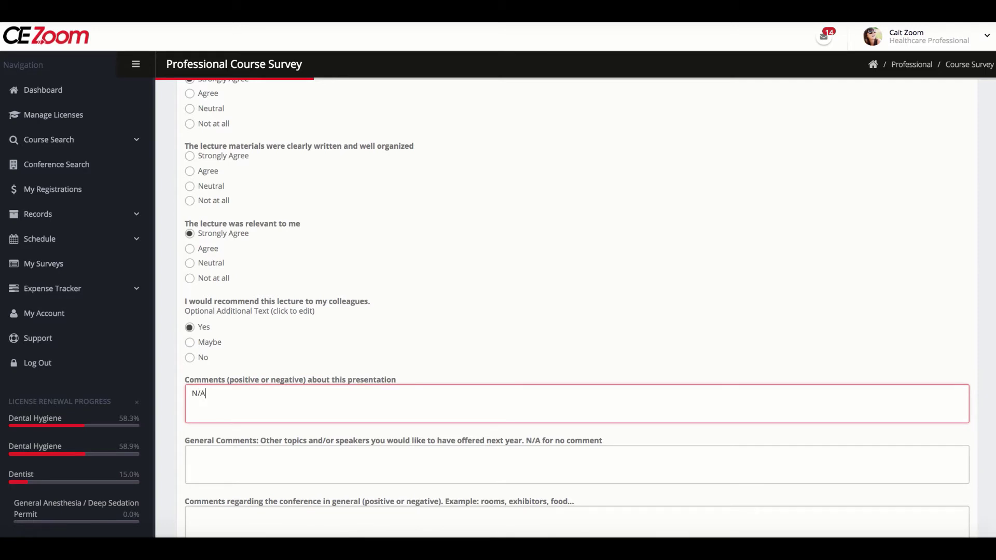
scroll(211, 375, down, 2)
click(211, 374)
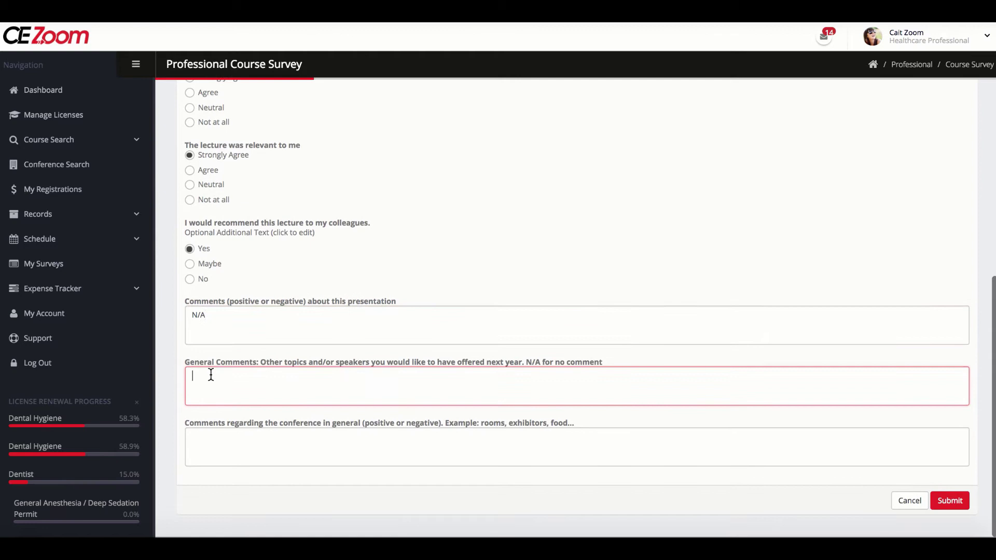
text(N/A)
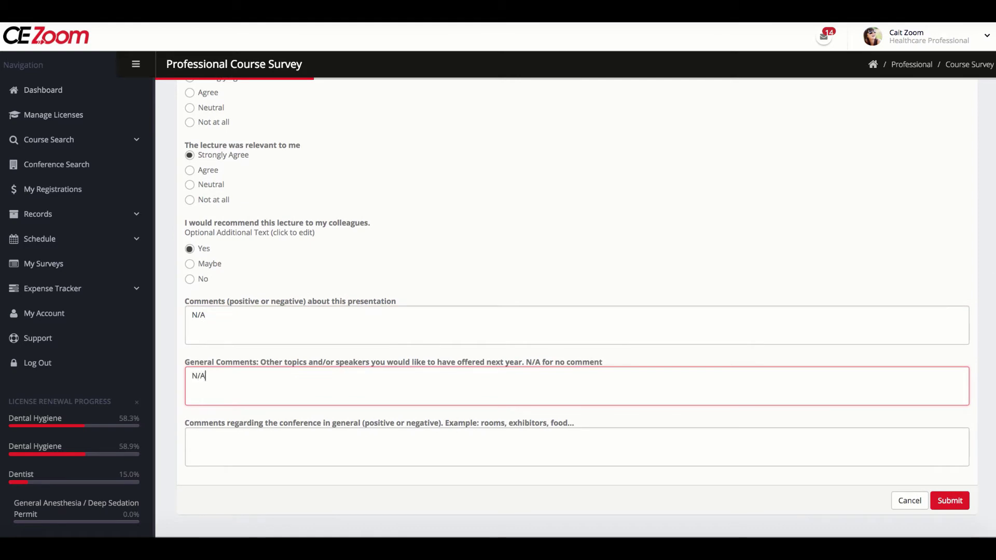
click(952, 501)
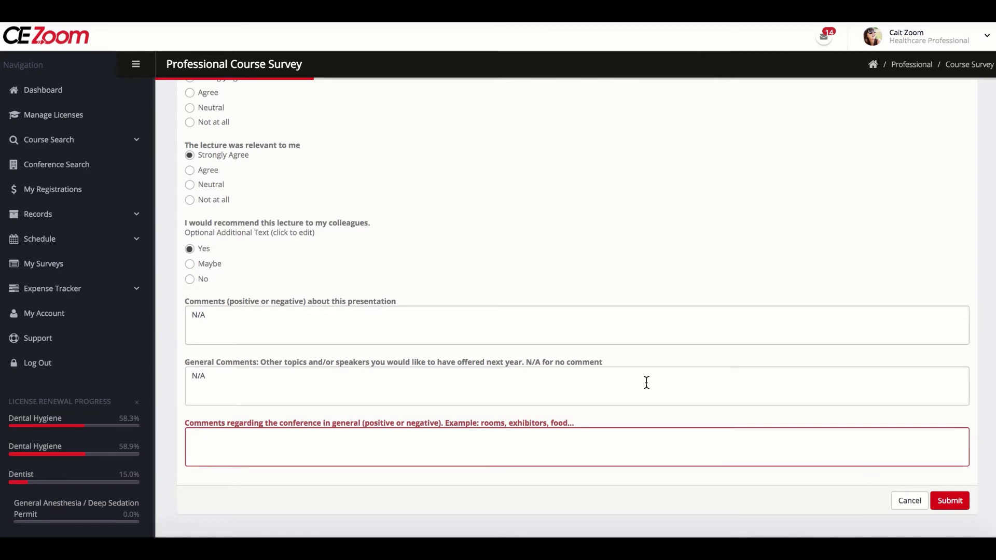
scroll(617, 298, up, 6)
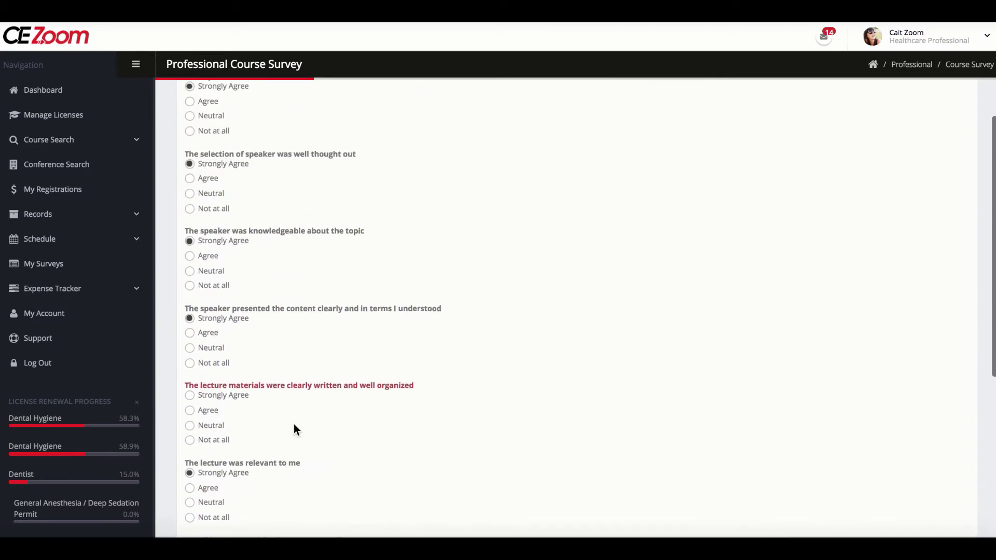
click(190, 396)
scroll(191, 403, down, 6)
click(209, 453)
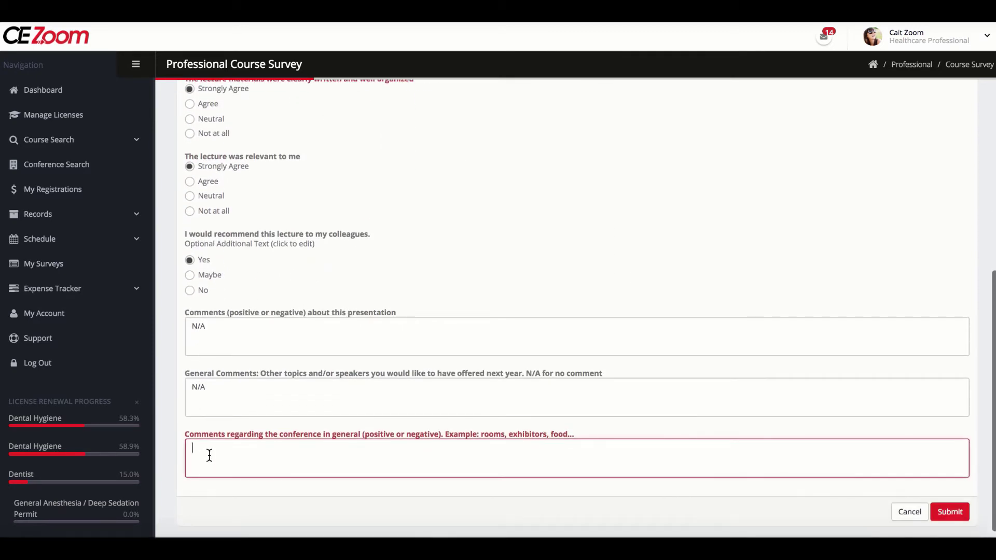
text(N/A)
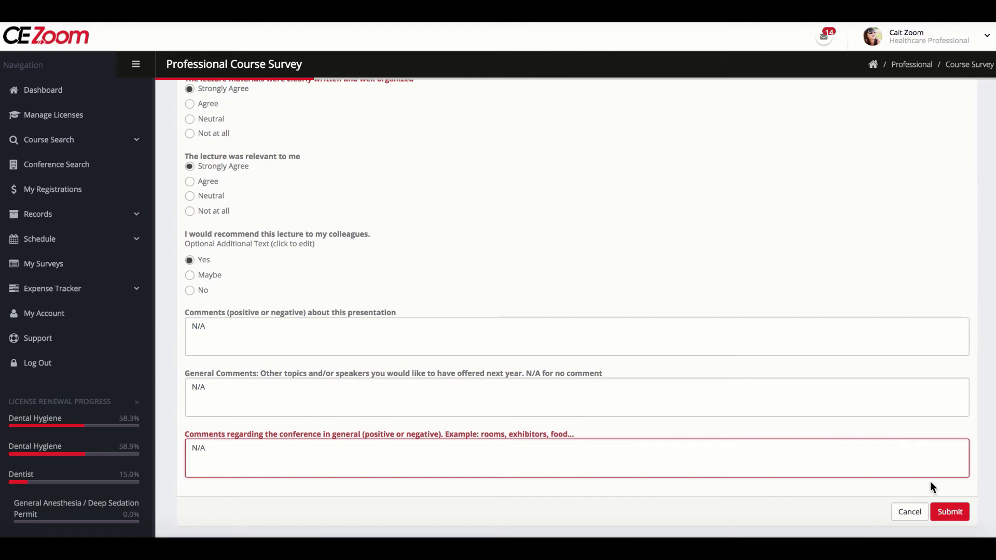
click(951, 514)
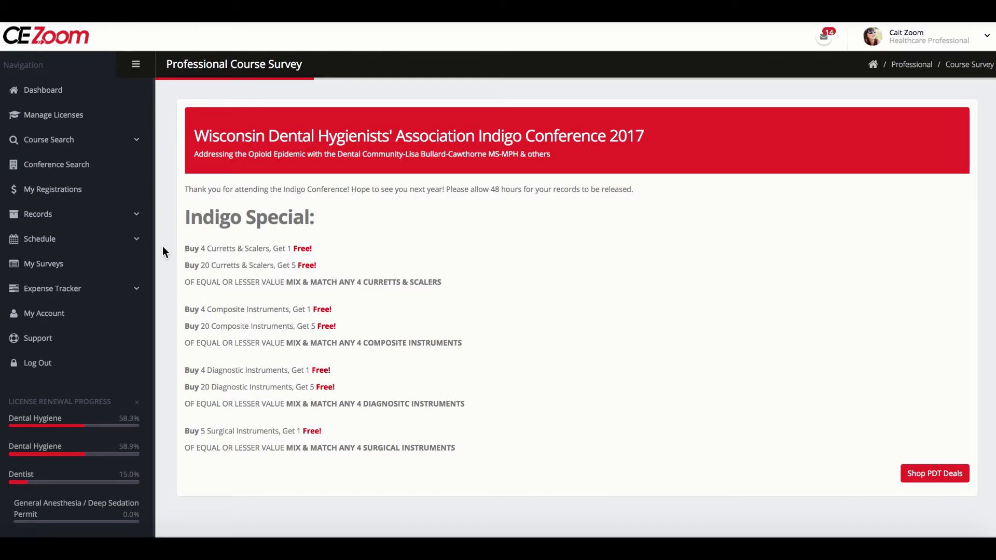
- Expand the Records section in the sidebar to show the CE record options
click(56, 218)
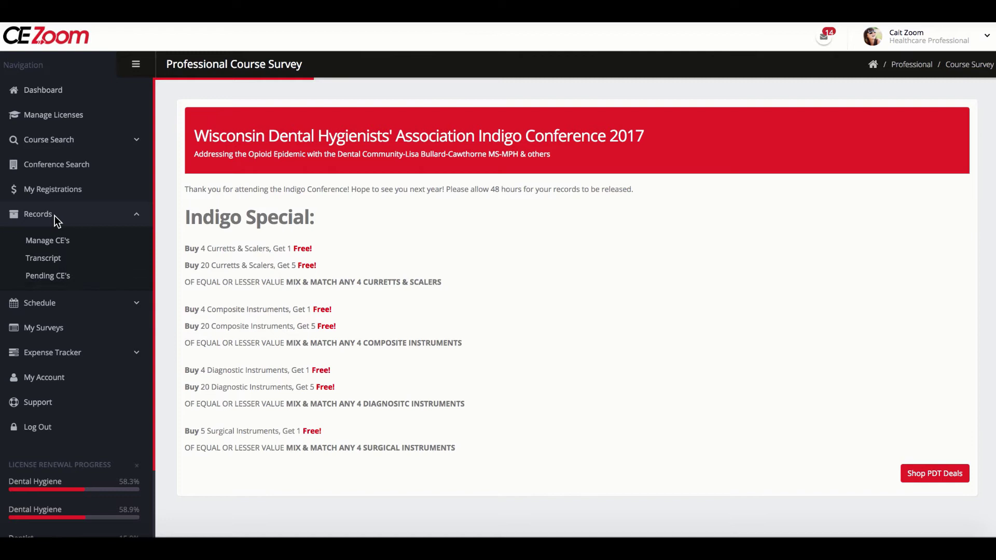
- Filter Manage CE's to Colorado - Dental Hygiene and view the opioid course's attendance certificate
click(69, 242)
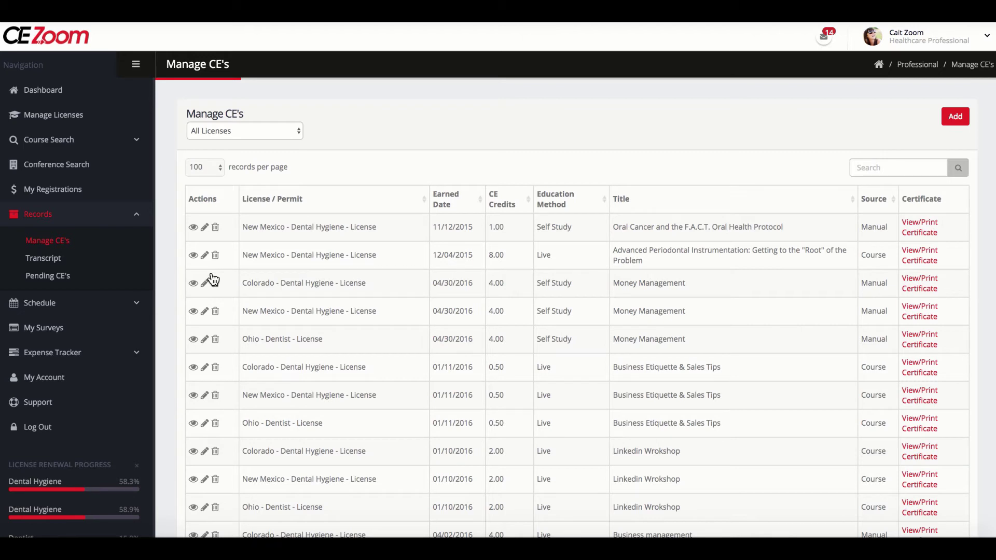
click(298, 130)
click(296, 135)
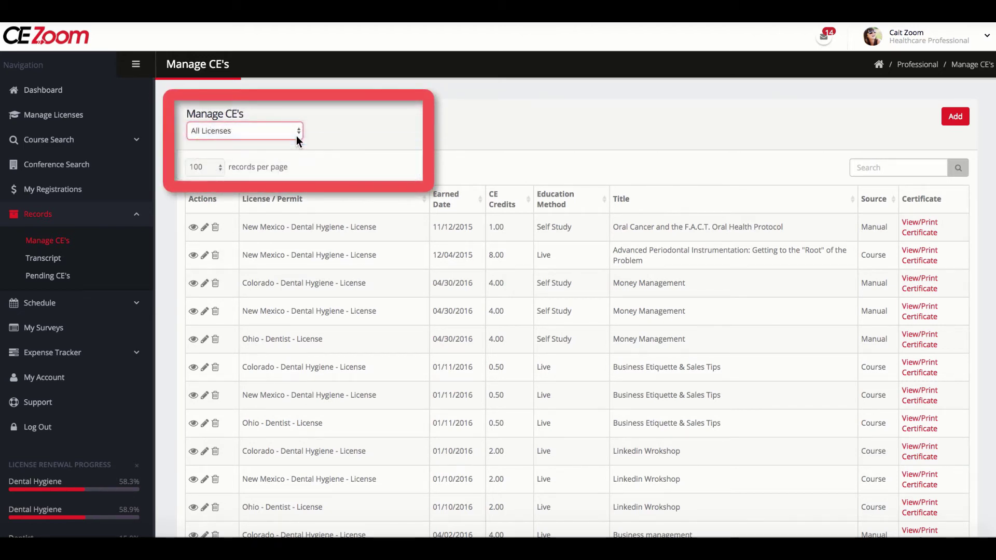
click(296, 136)
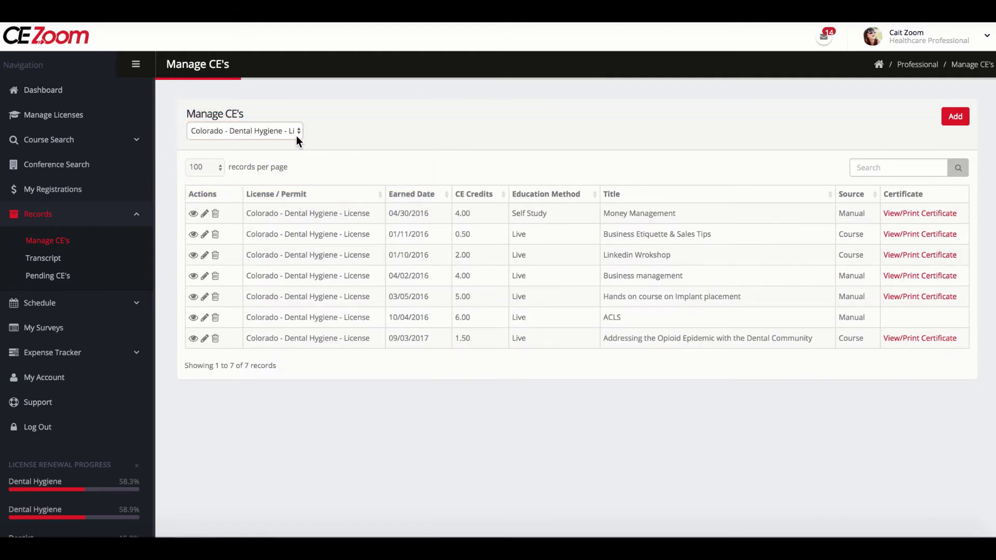
click(909, 340)
scroll(817, 341, down, 5)
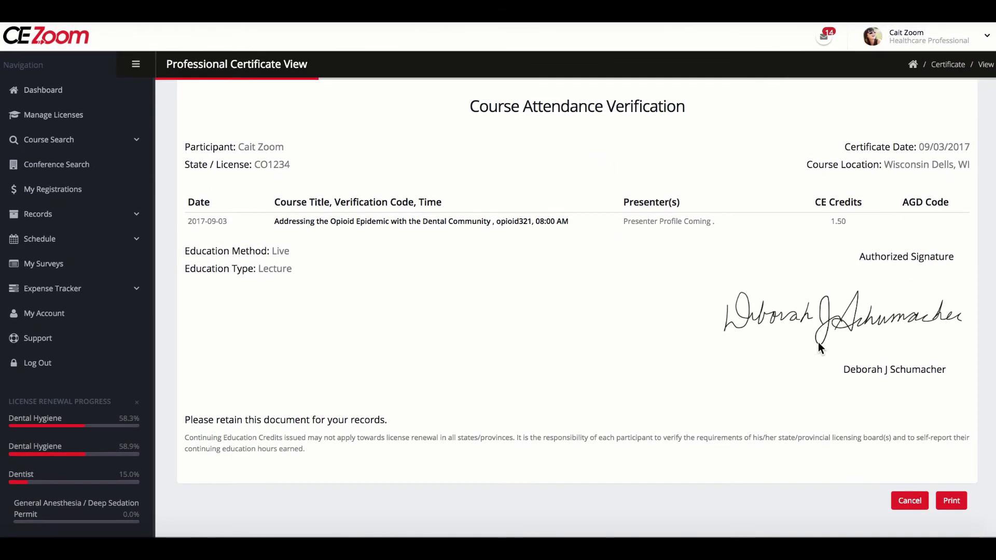
scroll(817, 341, up, 5)
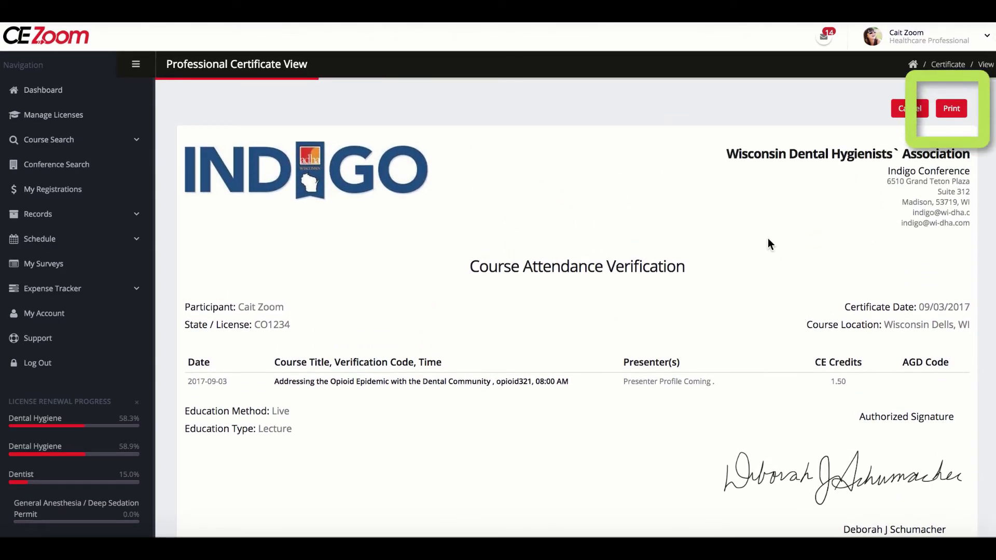
- Open the Colorado Dental Hygiene CE transcript and scroll through its Group 1 and Group 2 requirements
click(37, 214)
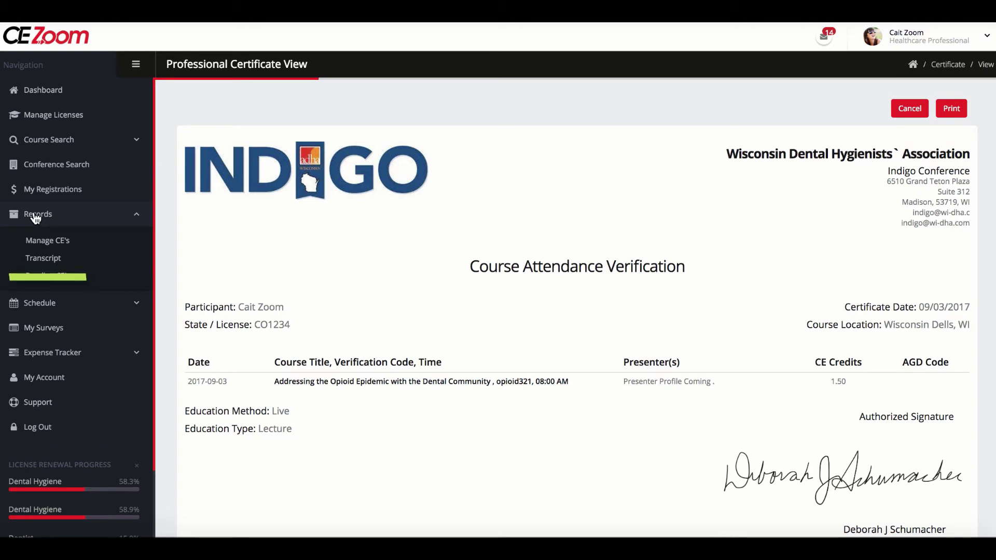
click(36, 264)
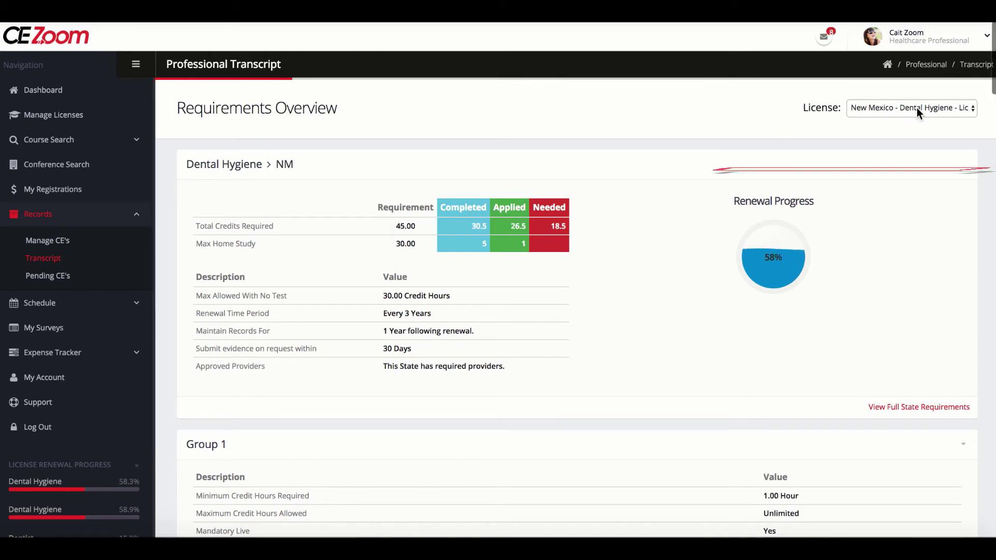
click(916, 108)
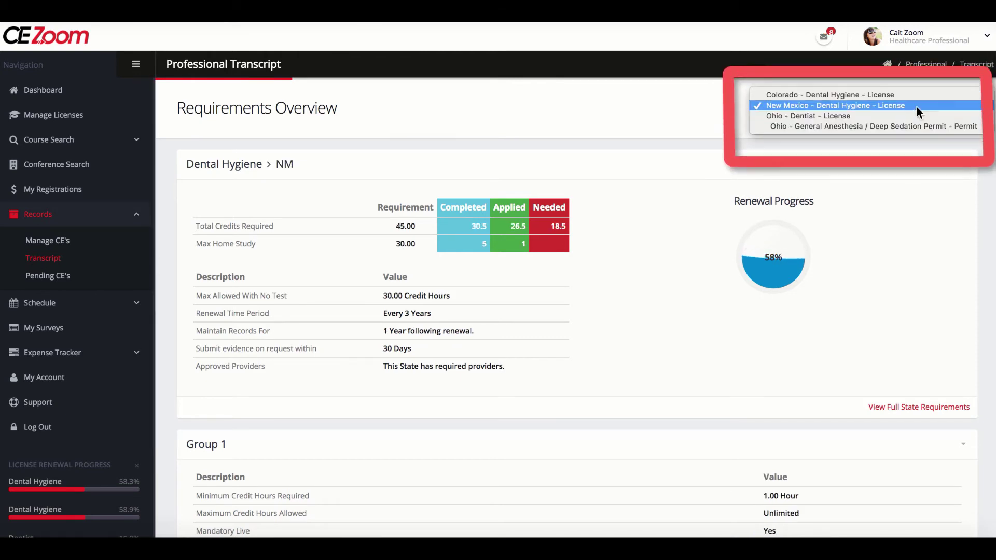
click(916, 94)
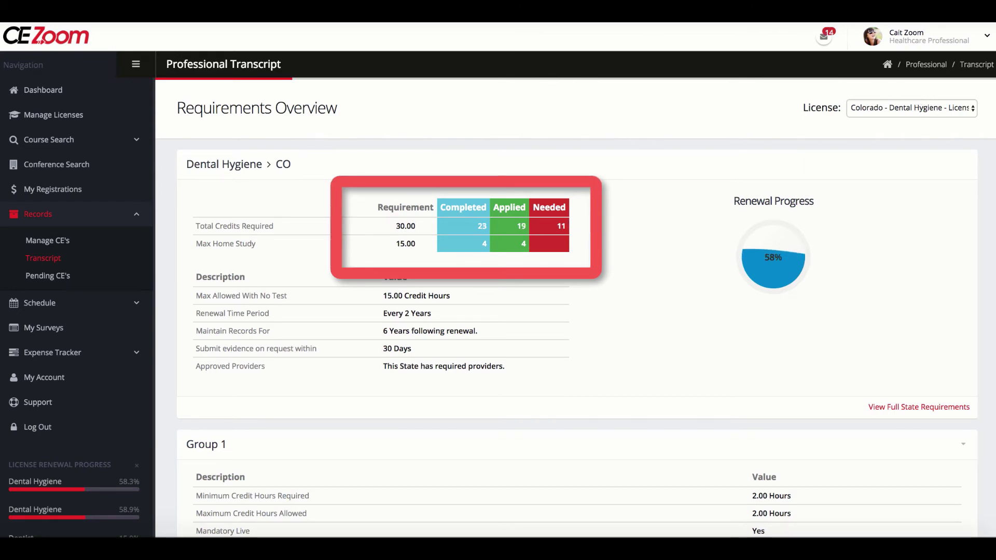
scroll(960, 294, down, 3)
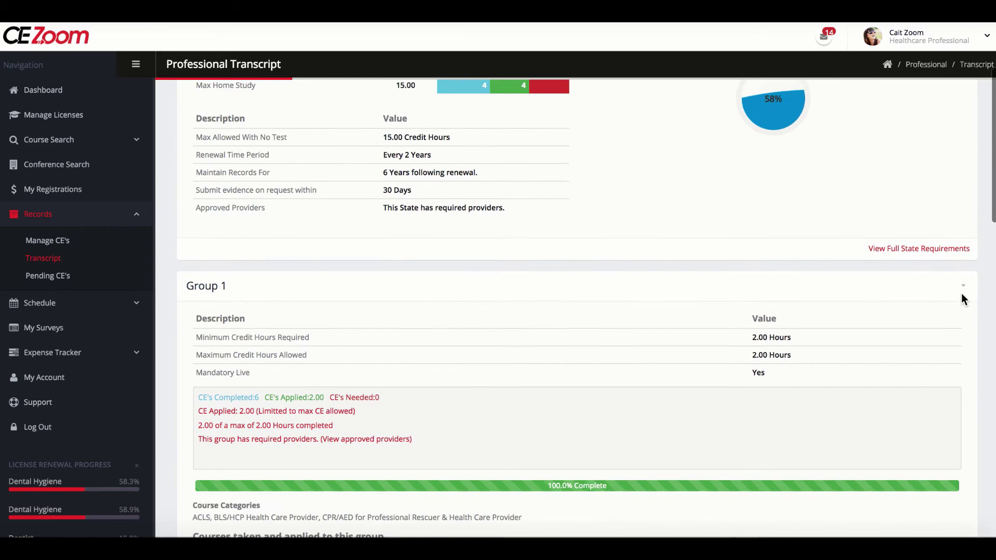
scroll(960, 294, down, 4)
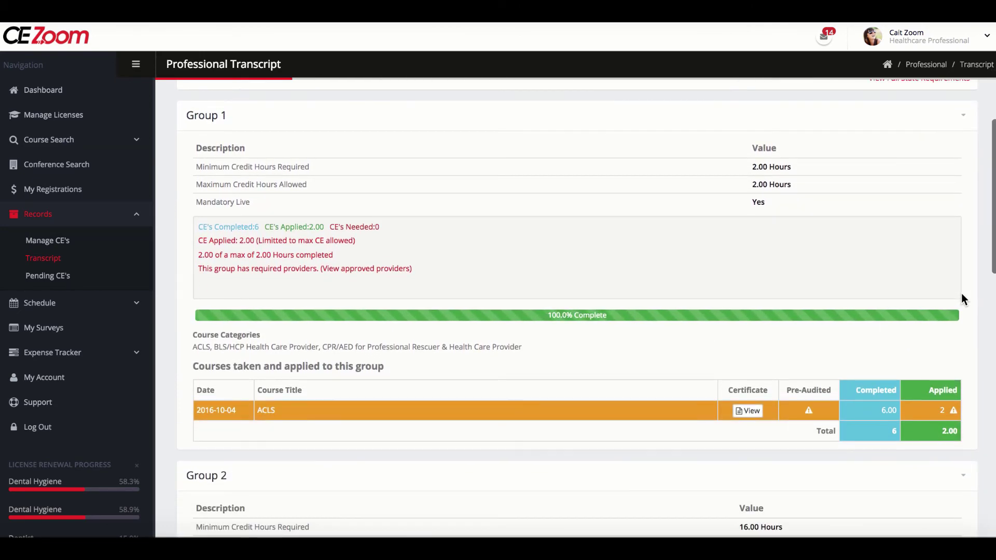
scroll(961, 294, down, 6)
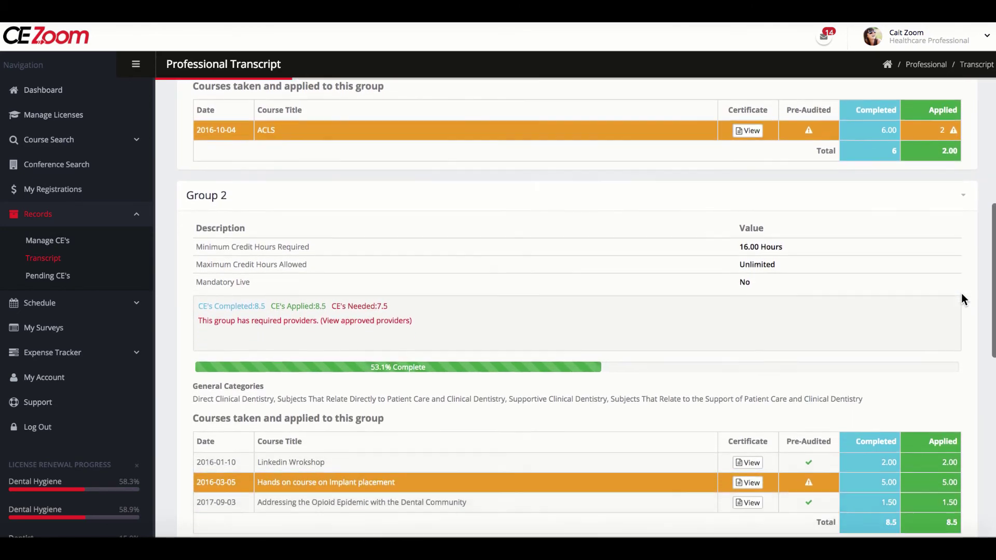
scroll(961, 300, down, 2)
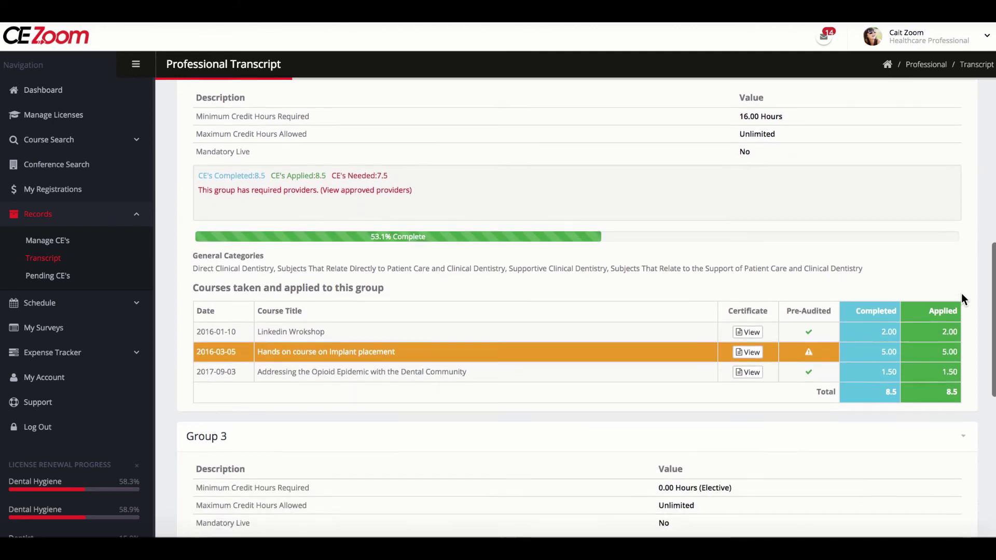
scroll(960, 294, down, 1)
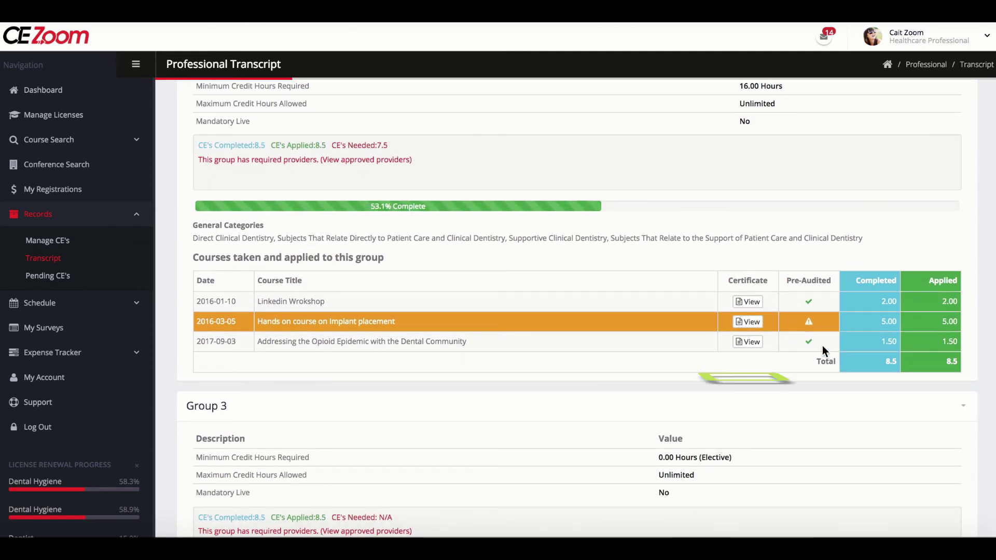
click(749, 342)
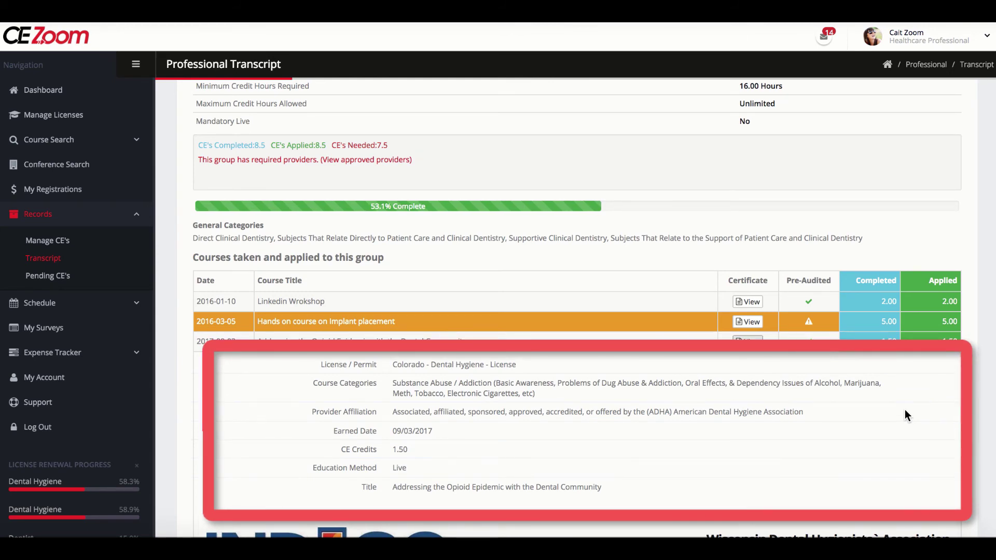
scroll(904, 410, down, 3)
scroll(904, 410, down, 5)
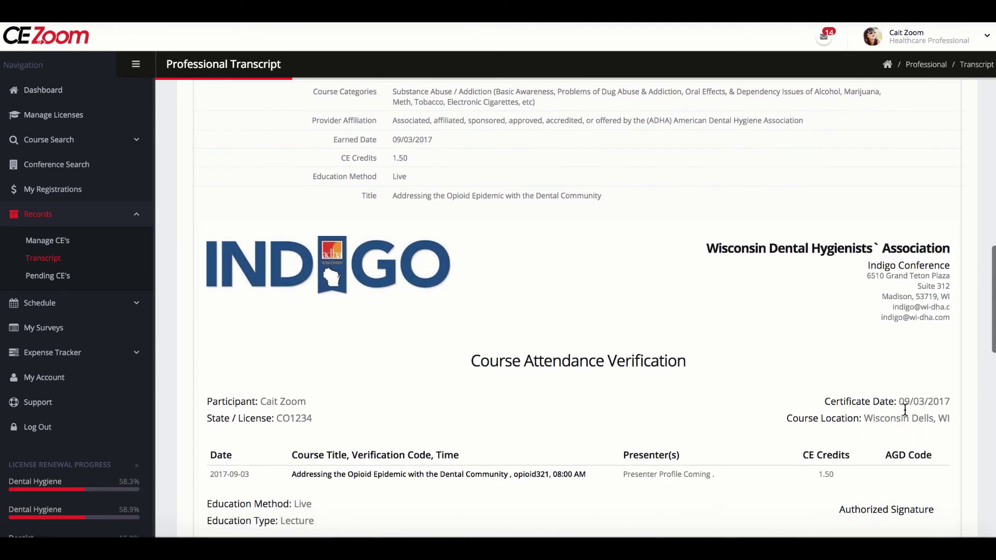
scroll(905, 413, down, 3)
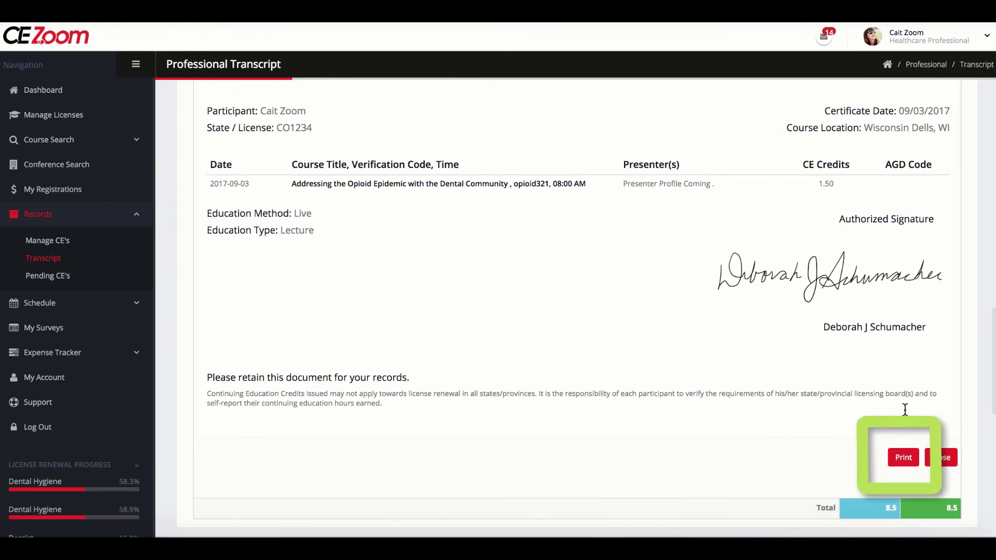
click(941, 458)
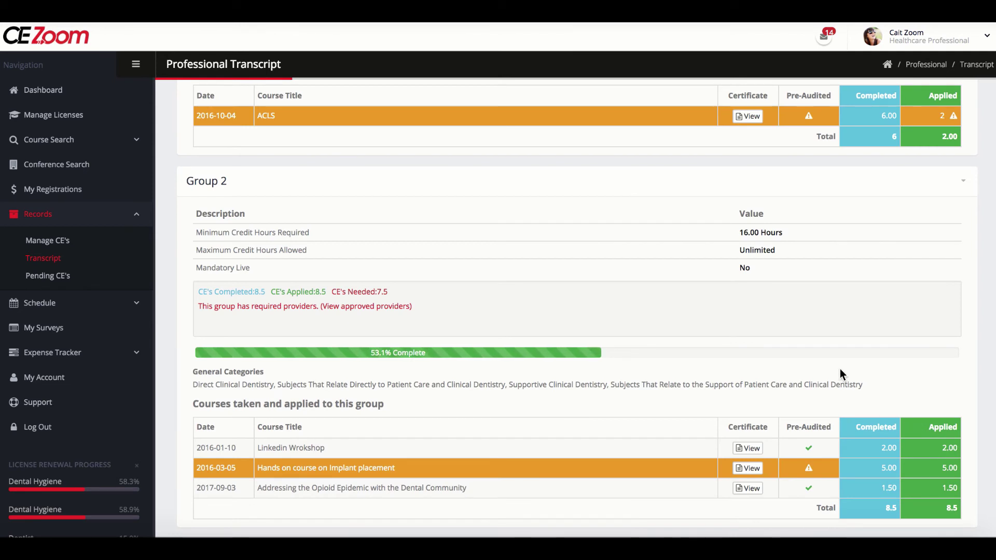
scroll(839, 369, down, 1)
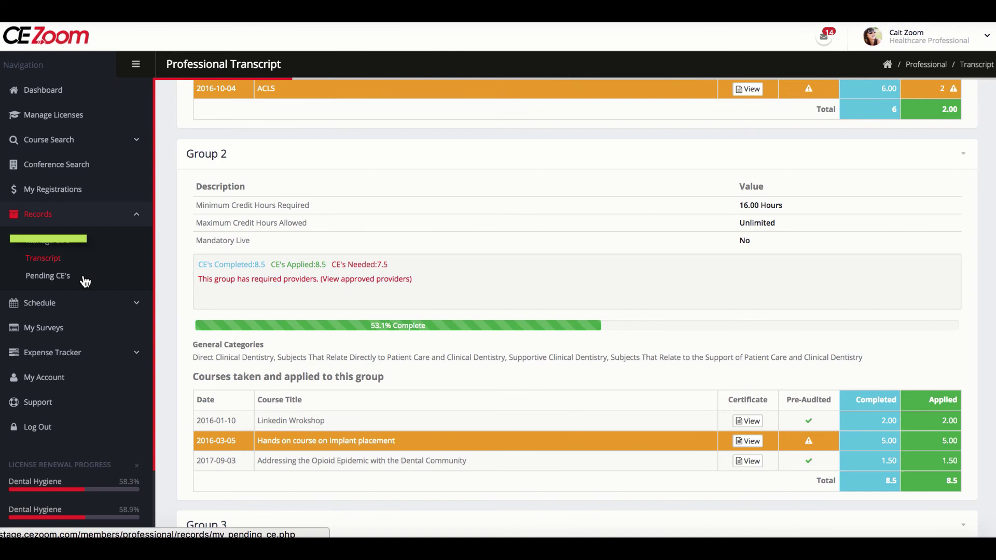
- View the nine pending CE records, then return to the Professional Dashboard
click(61, 281)
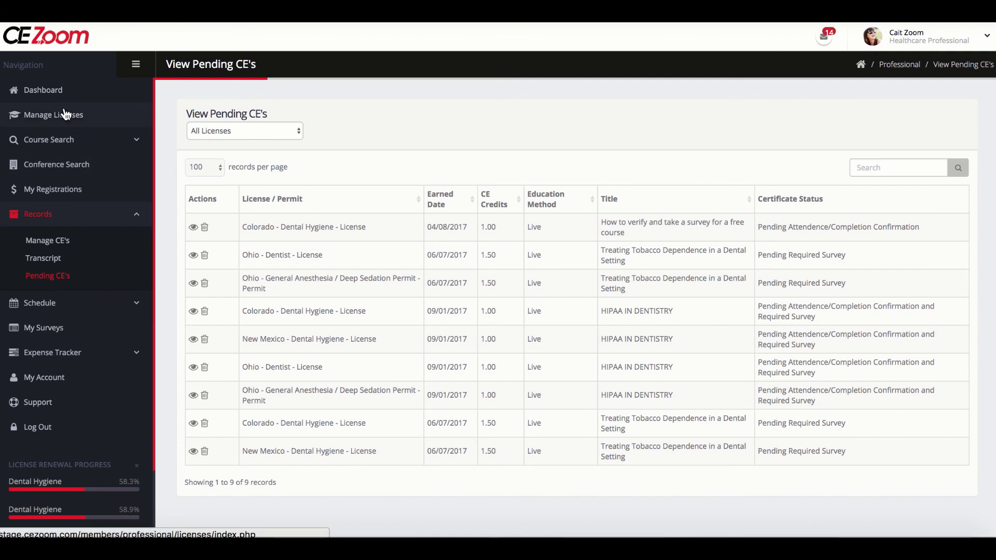
click(59, 95)
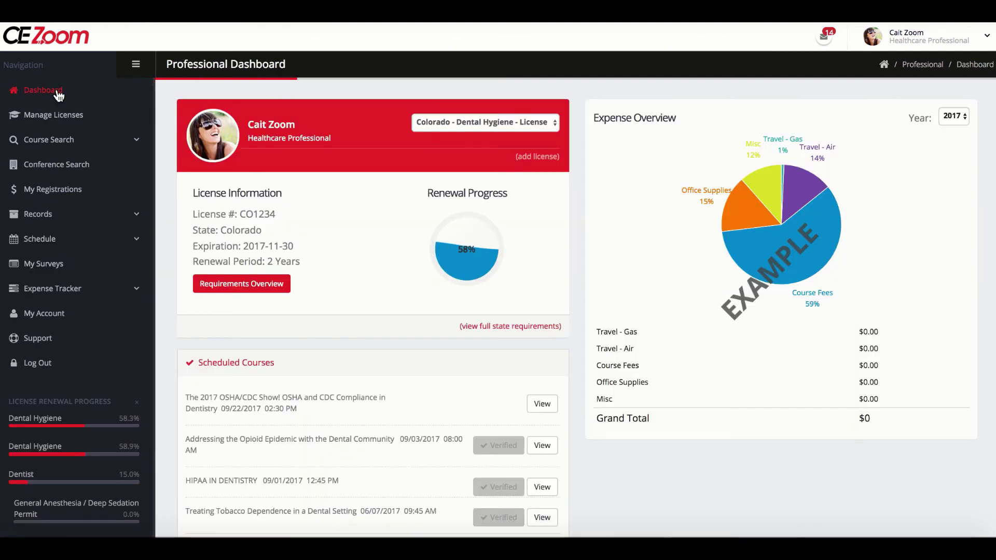